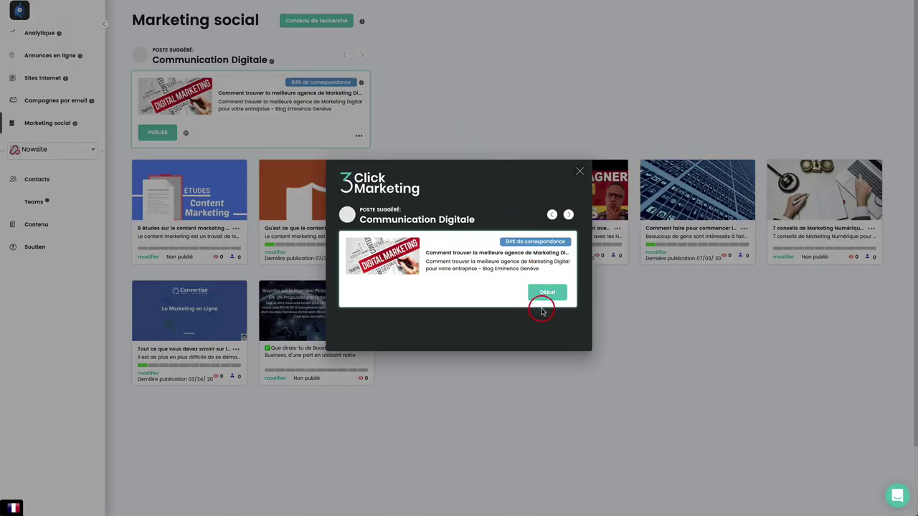
- Publish the suggested digital marketing agency article and add it to the website's blog
{"action": "left_click", "coordinate": [547, 294]}
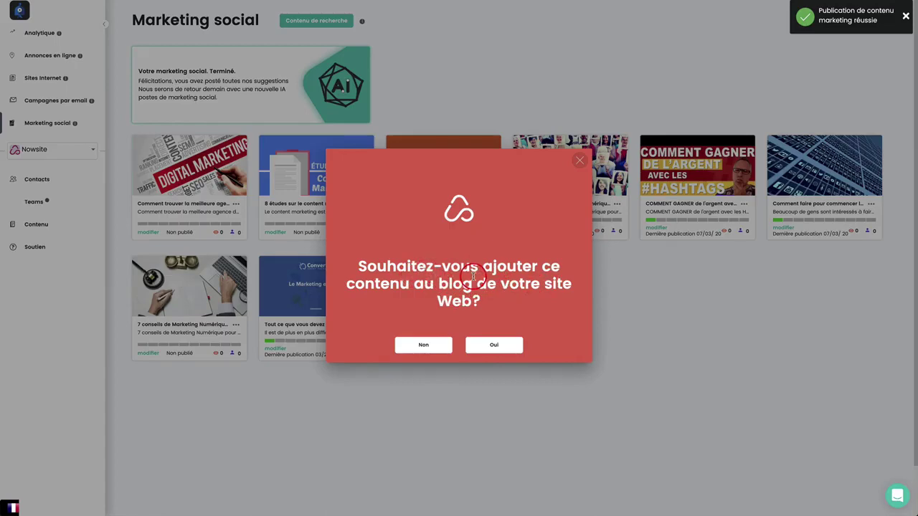
{"action": "left_click", "coordinate": [487, 343]}
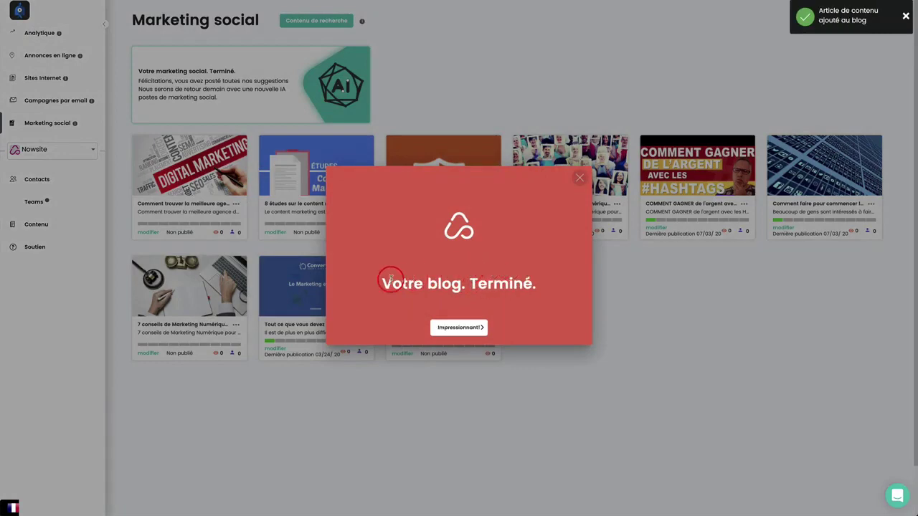
{"action": "left_click", "coordinate": [462, 329]}
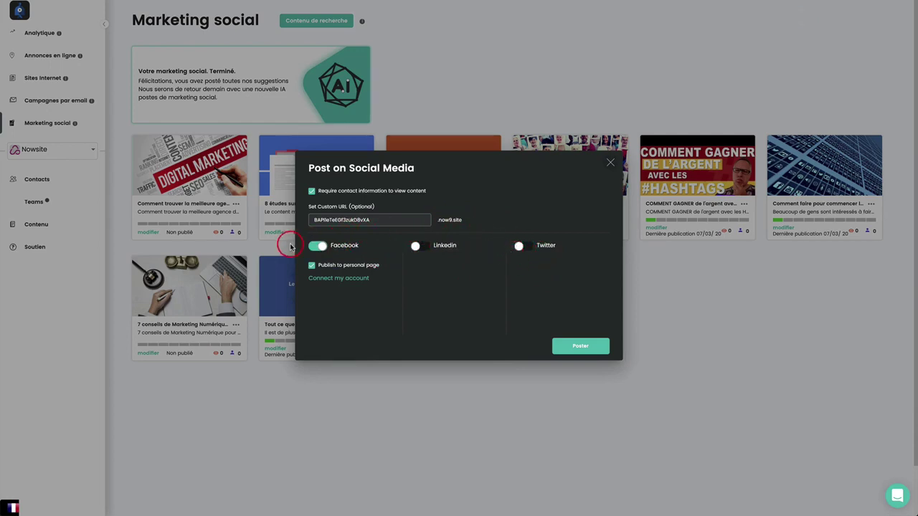
- Post the article to the personal Facebook page, confirm its publication and accept sending it by e-mail to subscribers
{"action": "left_click", "coordinate": [580, 348]}
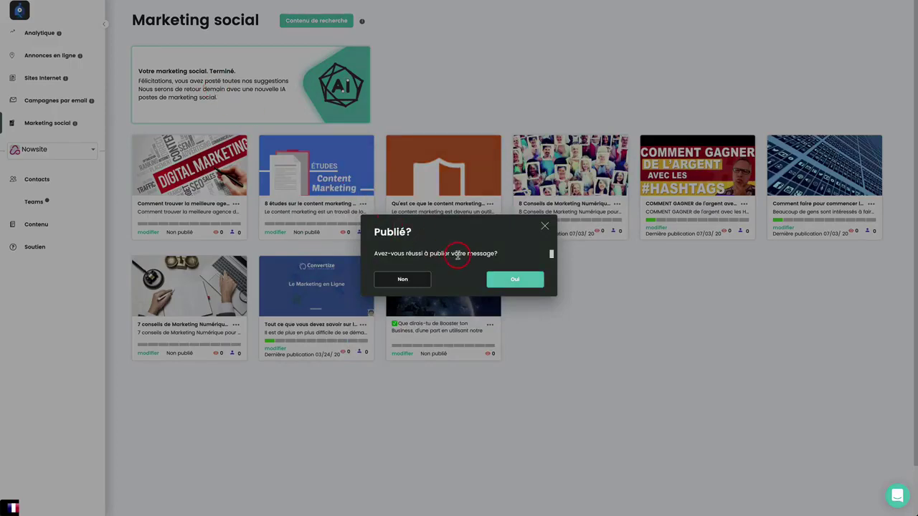
{"action": "left_click", "coordinate": [512, 282]}
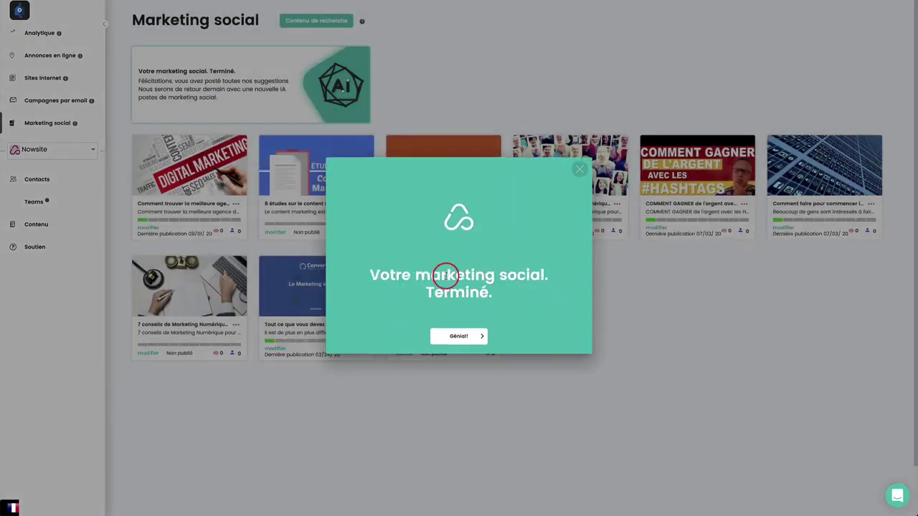
{"action": "left_click", "coordinate": [456, 337]}
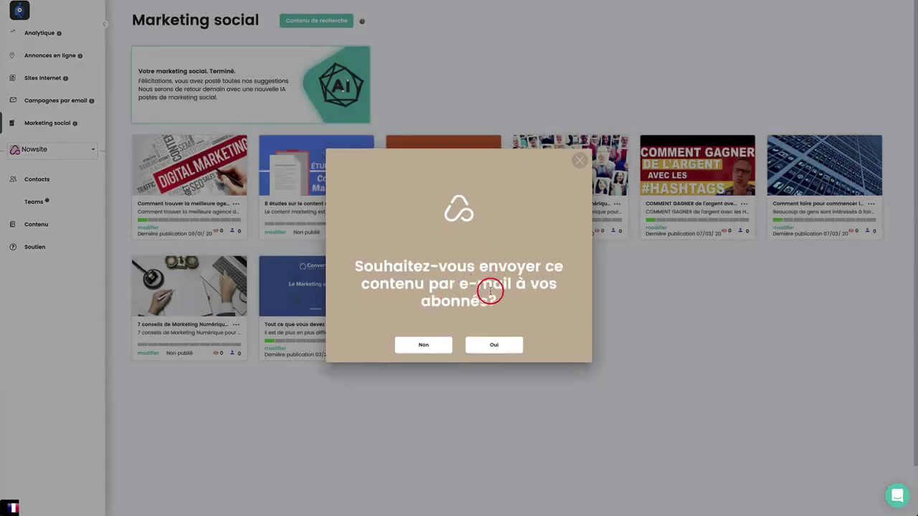
{"action": "left_click", "coordinate": [490, 347]}
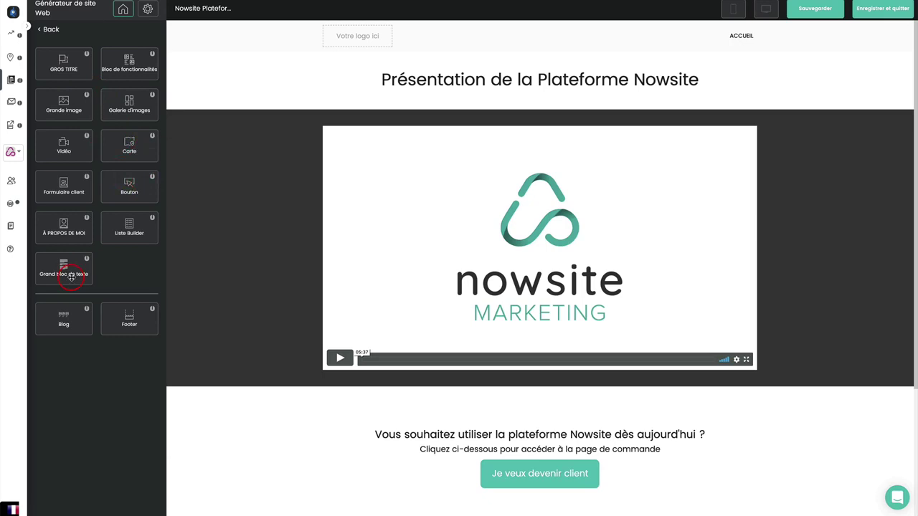
{"action": "left_click_drag", "start_coordinate": [71, 276], "coordinate": [516, 435]}
{"action": "scroll", "coordinate": [423, 434], "scroll_direction": "down", "scroll_amount": 1}
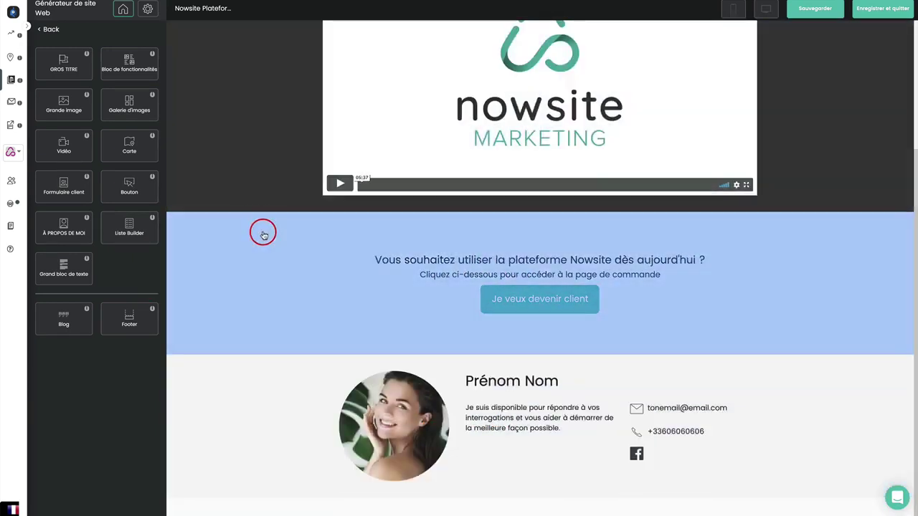
{"action": "scroll", "coordinate": [388, 233], "scroll_direction": "up", "scroll_amount": 3}
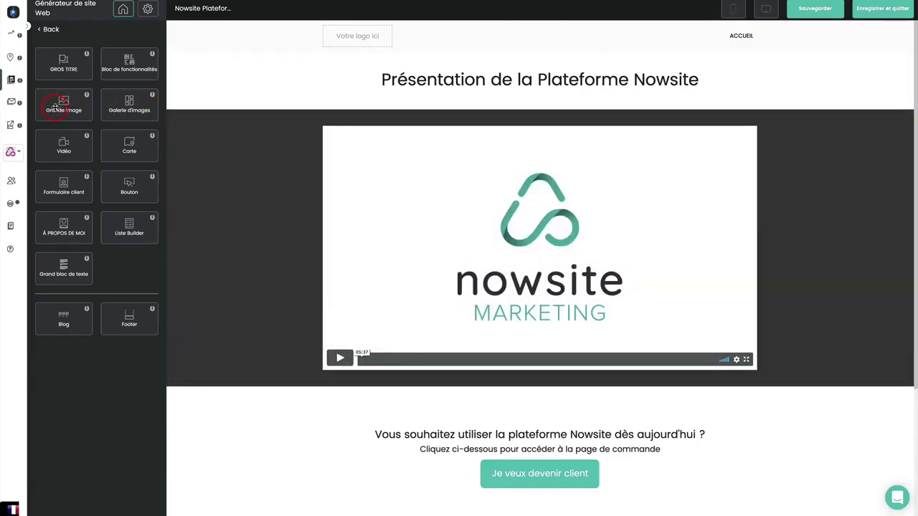
- Add a large image section between the headline and the video, choosing the "Online Marketing" phone photo from the Digital Marketing library
{"action": "left_click_drag", "start_coordinate": [63, 104], "coordinate": [435, 208]}
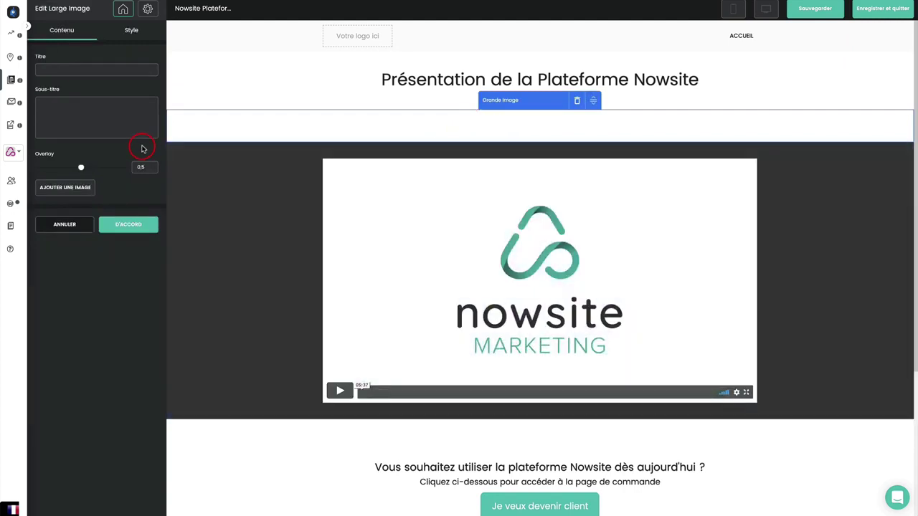
{"action": "left_click", "coordinate": [68, 191]}
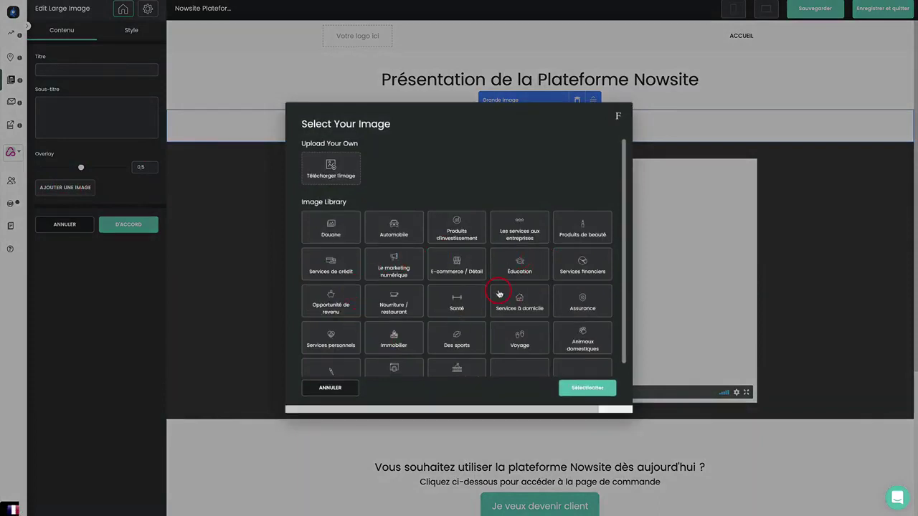
{"action": "left_click", "coordinate": [392, 271]}
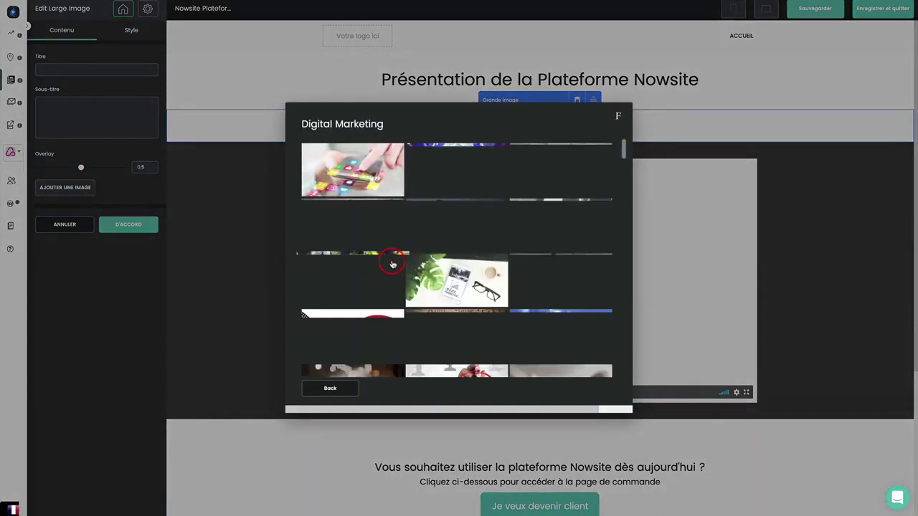
{"action": "left_click", "coordinate": [488, 287]}
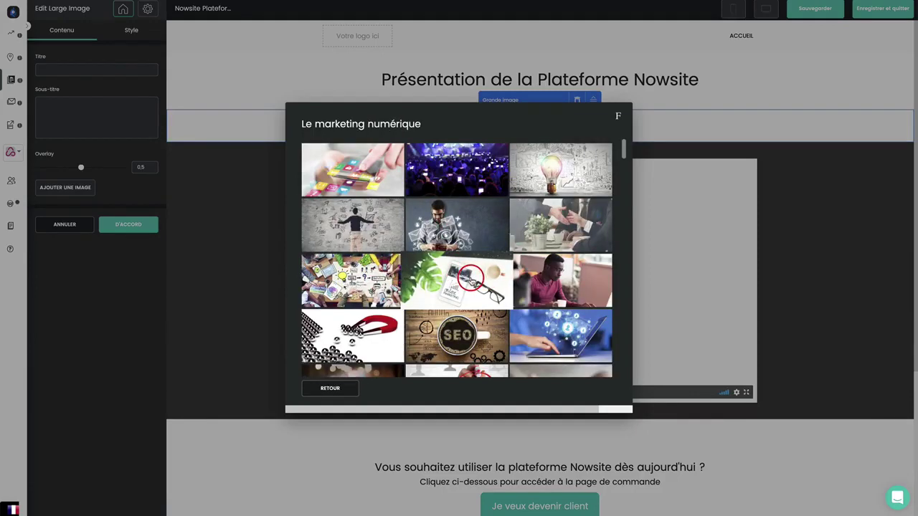
{"action": "left_click", "coordinate": [588, 391]}
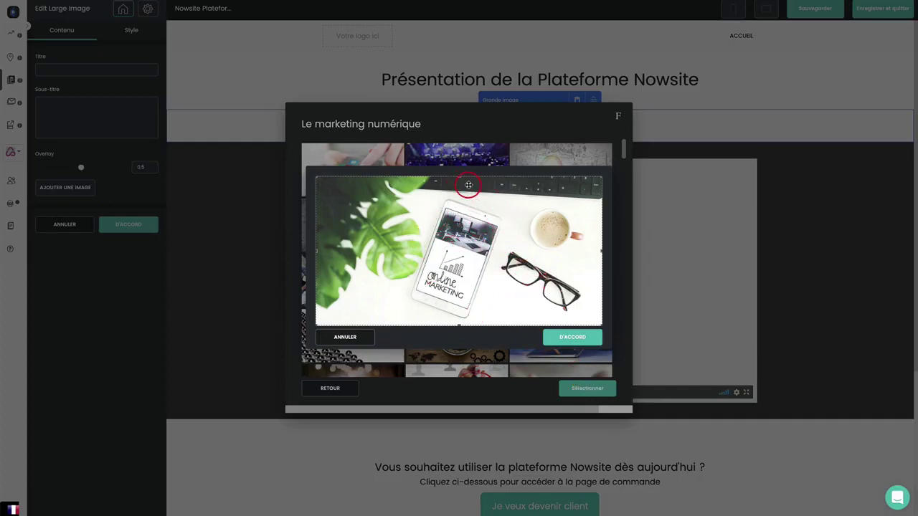
- Crop the photo to a smaller wide area around the phone, insert it and set its overlay to 0
{"action": "left_click_drag", "start_coordinate": [459, 175], "coordinate": [459, 226]}
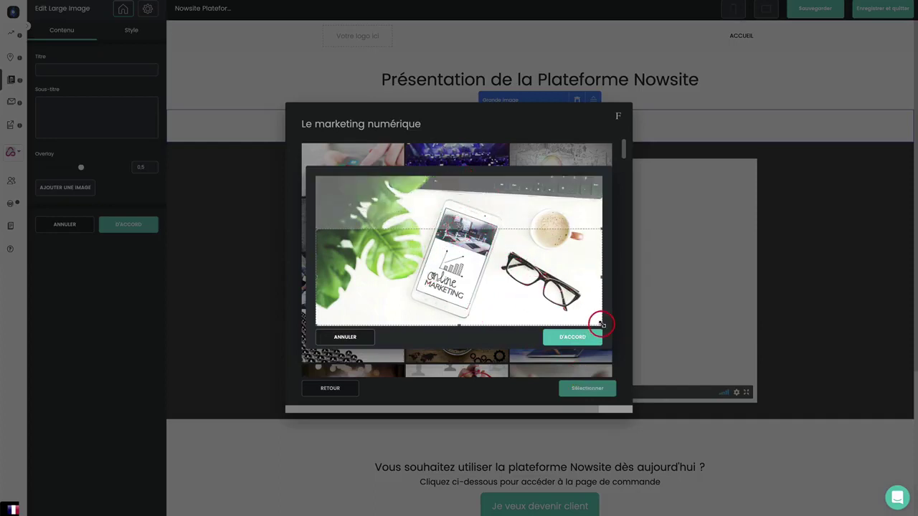
{"action": "left_click_drag", "start_coordinate": [600, 322], "coordinate": [571, 315]}
{"action": "left_click_drag", "start_coordinate": [447, 231], "coordinate": [436, 220]}
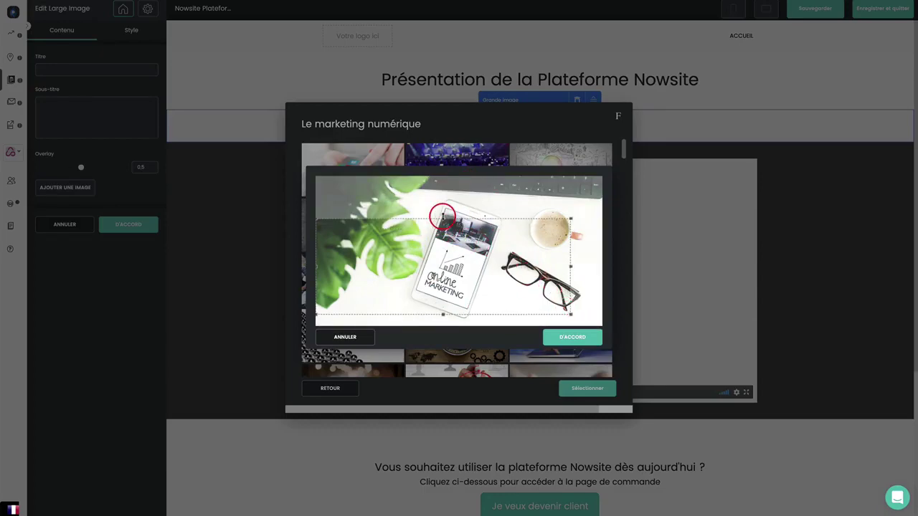
{"action": "left_click", "coordinate": [563, 337]}
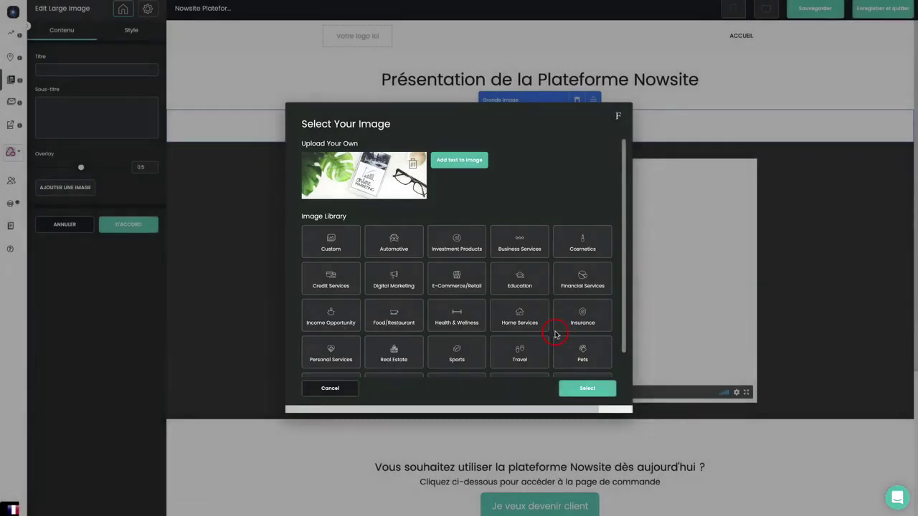
{"action": "left_click", "coordinate": [592, 389]}
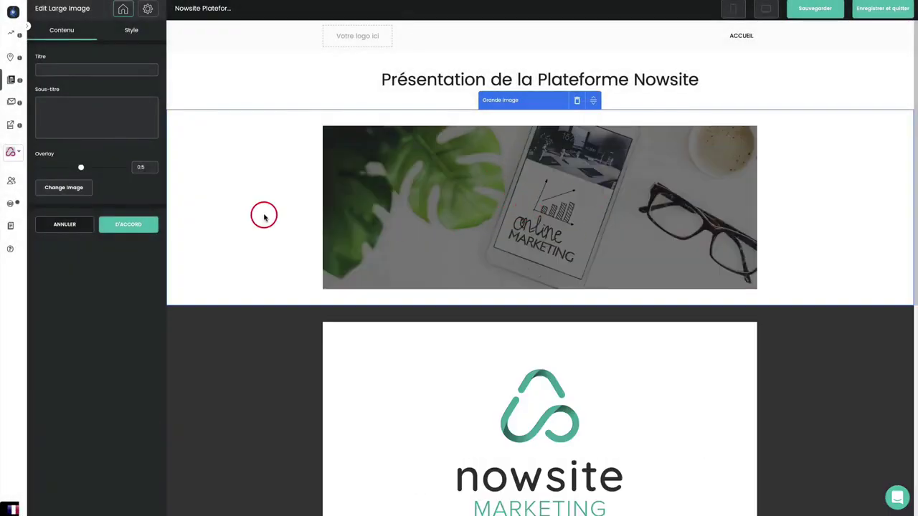
{"action": "left_click_drag", "start_coordinate": [79, 167], "coordinate": [14, 173]}
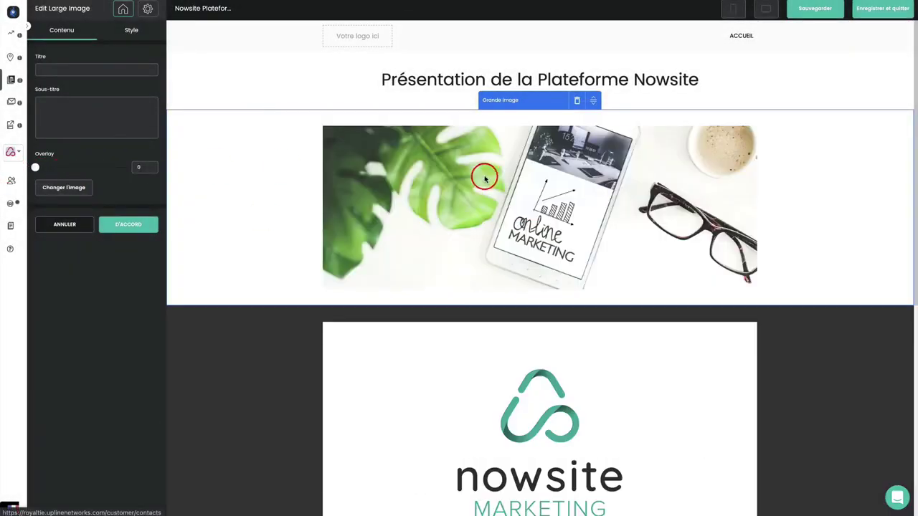
{"action": "left_click", "coordinate": [138, 224]}
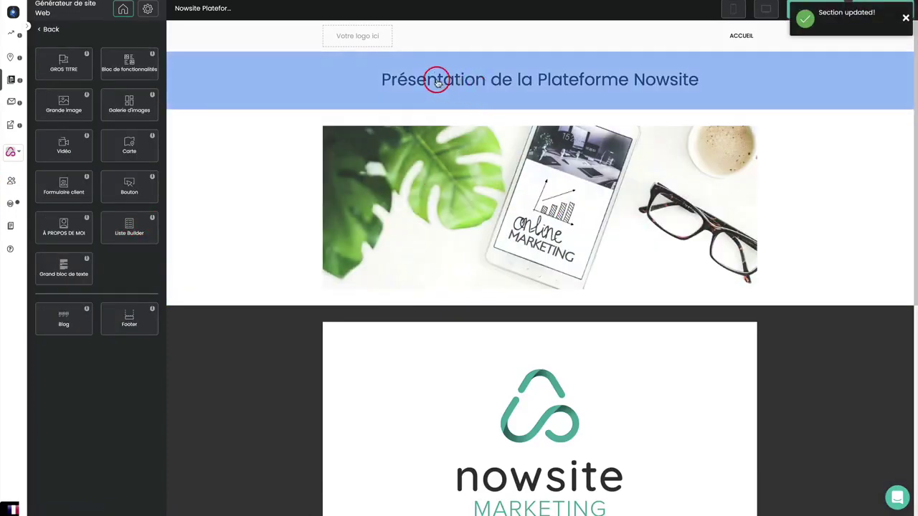
- Append the test text "skdnl" to the page headline, delete it again and apply the title "Présentation de la Plateforme Nowsite"
{"action": "left_click", "coordinate": [510, 80]}
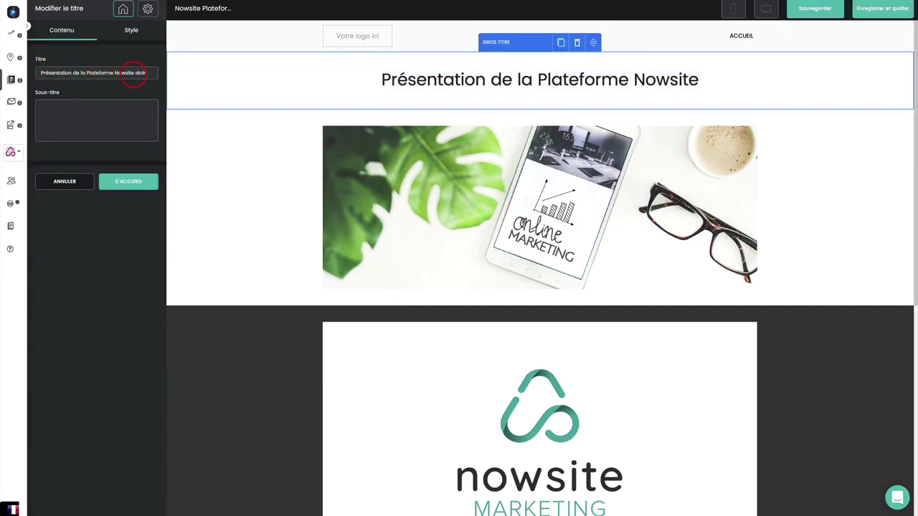
{"action": "key", "text": "BackSpace"}
{"action": "key", "text": "BackSpace"}
{"action": "key", "text": "BackSpace"}
{"action": "key", "text": "BackSpace"}
{"action": "key", "text": "BackSpace"}
{"action": "key", "text": "BackSpace"}
{"action": "key", "text": "BackSpace"}
{"action": "key", "text": "BackSpace"}
{"action": "key", "text": "BackSpace"}
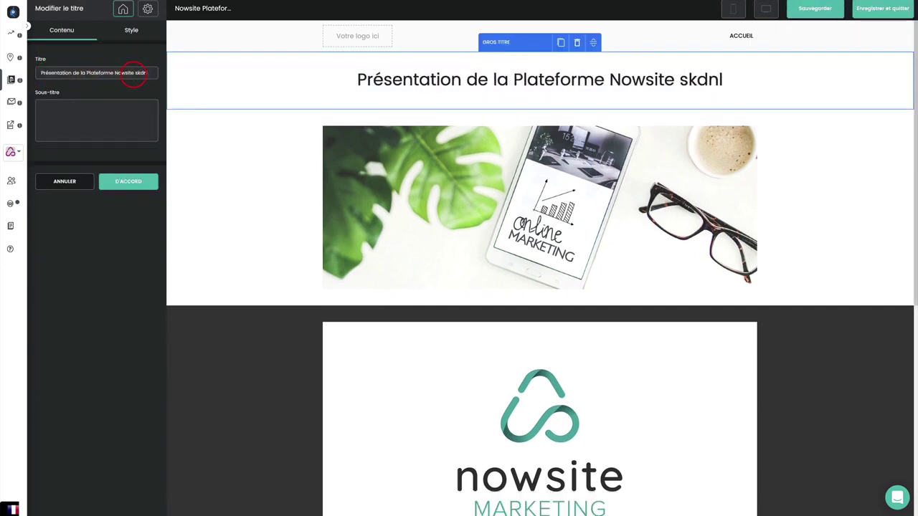
{"action": "key", "text": "BackSpace"}
{"action": "key", "text": "BackSpace"}
{"action": "key", "text": "BackSpace"}
{"action": "key", "text": "BackSpace"}
{"action": "key", "text": "BackSpace"}
{"action": "key", "text": "BackSpace"}
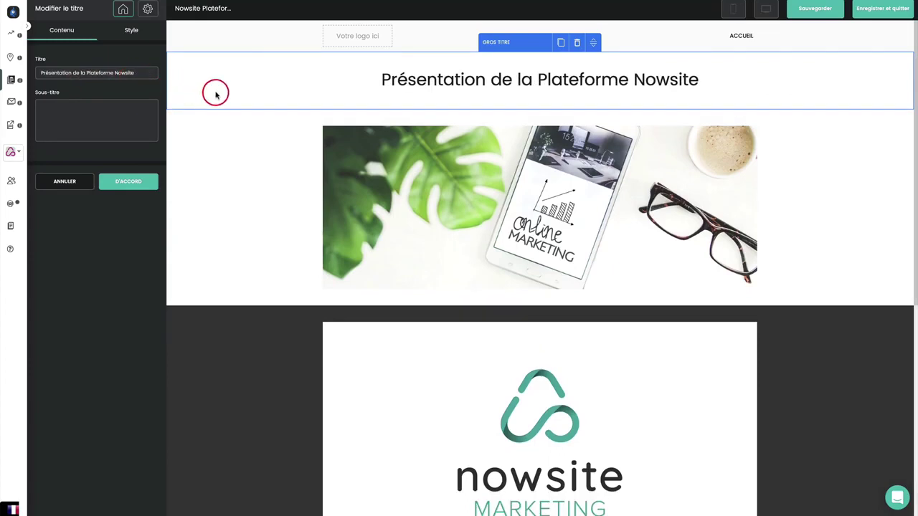
{"action": "left_click", "coordinate": [132, 181]}
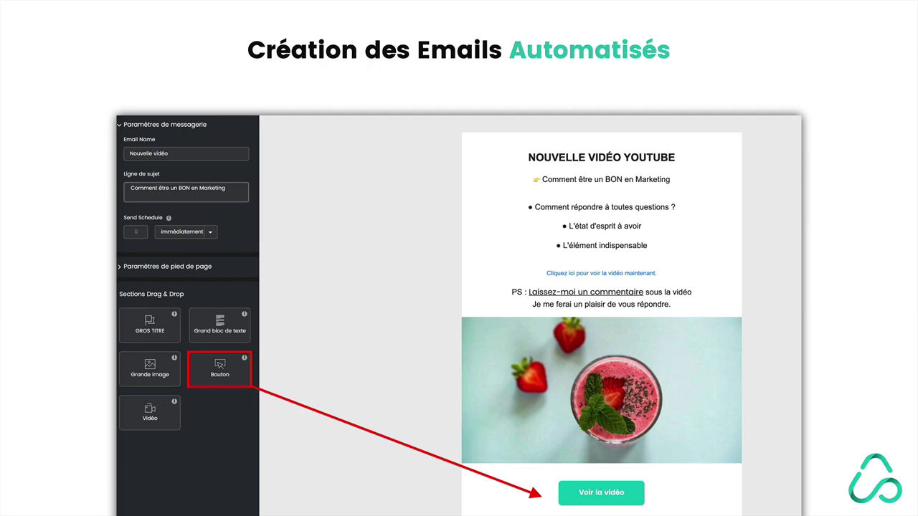
- Open the campaign email "#1 - Ta vidéo" for editing and add a button section between its text and footer
{"action": "left_click", "coordinate": [364, 96]}
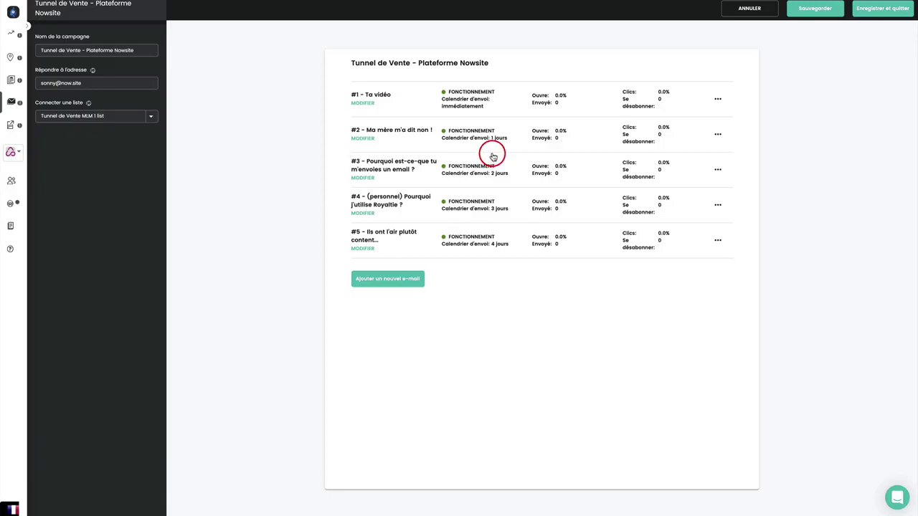
{"action": "left_click", "coordinate": [382, 97]}
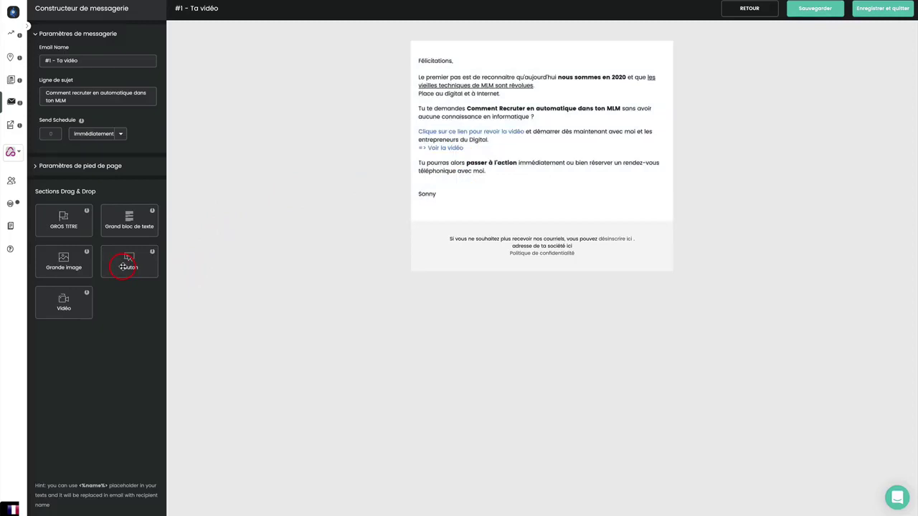
{"action": "left_click_drag", "start_coordinate": [123, 267], "coordinate": [500, 214]}
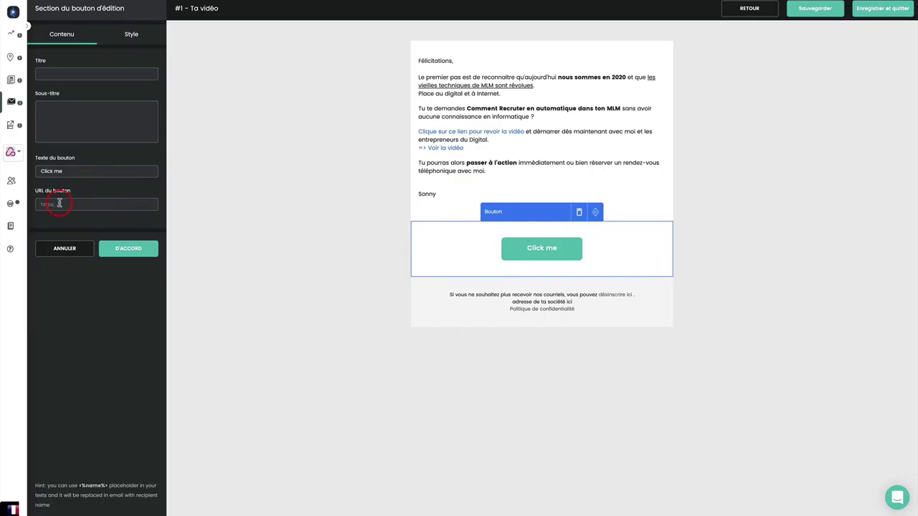
- Try to change the new button's text to "validez"
{"action": "left_click_drag", "start_coordinate": [65, 170], "coordinate": [41, 172]}
{"action": "type", "text": "validez"}
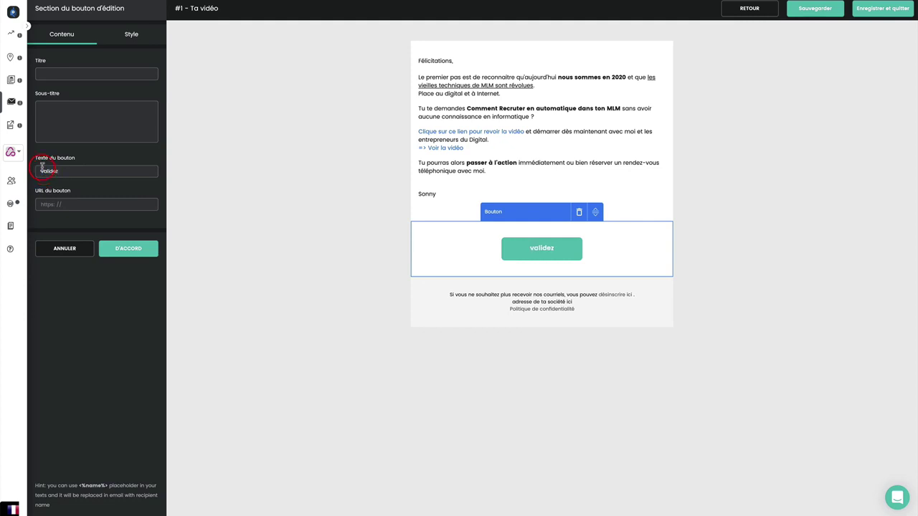
{"action": "left_click", "coordinate": [84, 256]}
{"action": "left_click", "coordinate": [83, 255]}
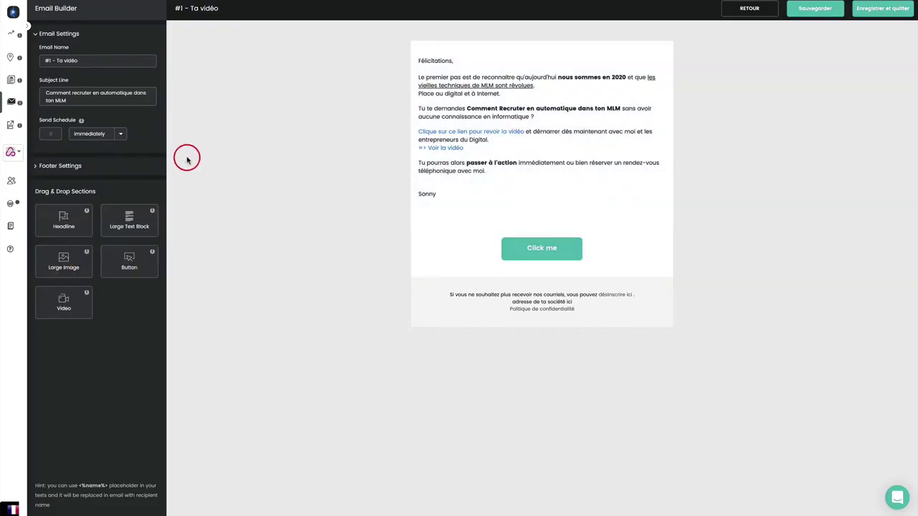
- Add a large image section above the email's button with the driver-at-the-wheel photo from the Automotive library
{"action": "left_click_drag", "start_coordinate": [63, 260], "coordinate": [494, 218]}
{"action": "left_click", "coordinate": [66, 77]}
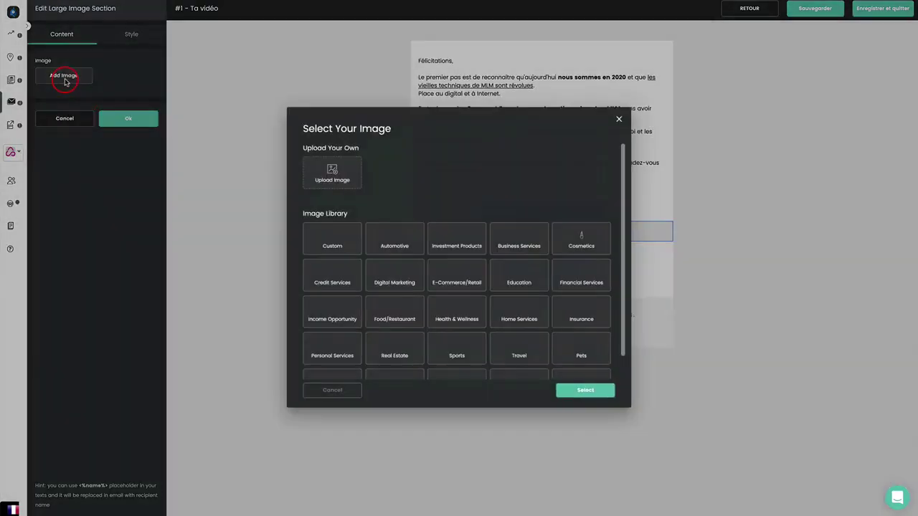
{"action": "left_click", "coordinate": [393, 244]}
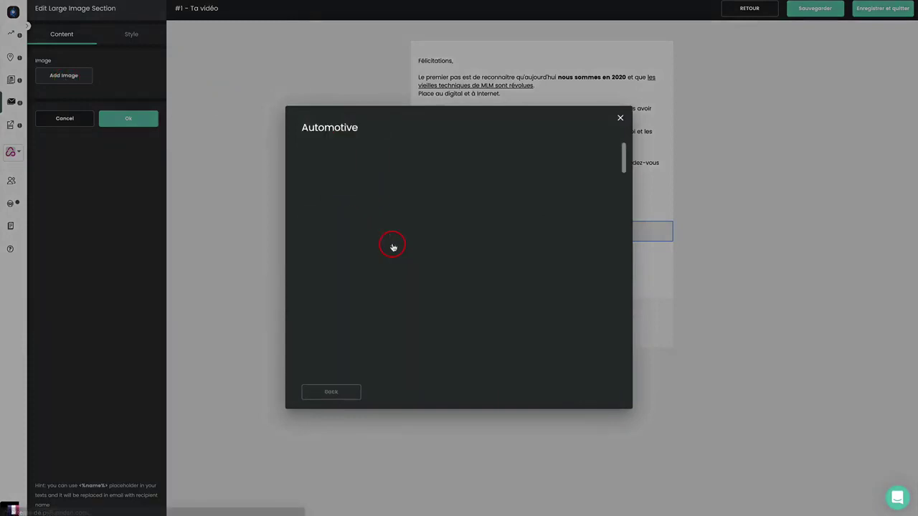
{"action": "left_click", "coordinate": [370, 173]}
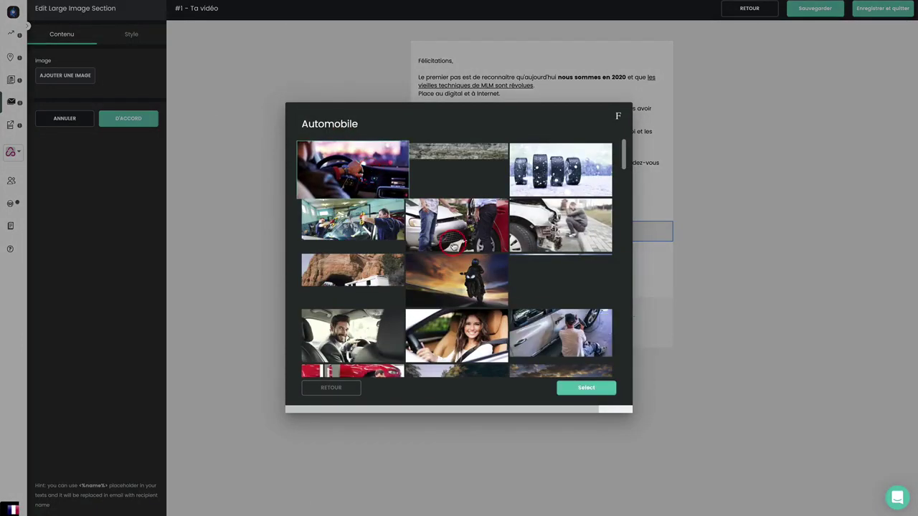
{"action": "left_click", "coordinate": [527, 344]}
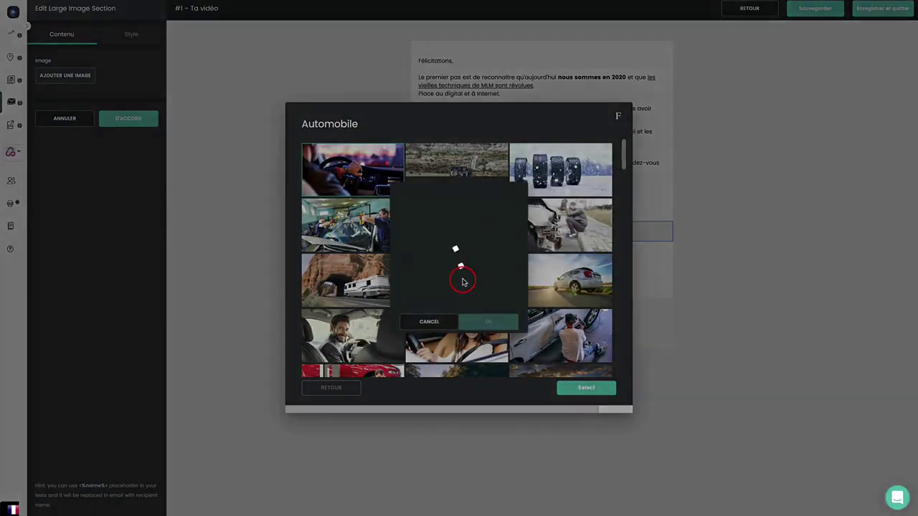
{"action": "left_click", "coordinate": [558, 338]}
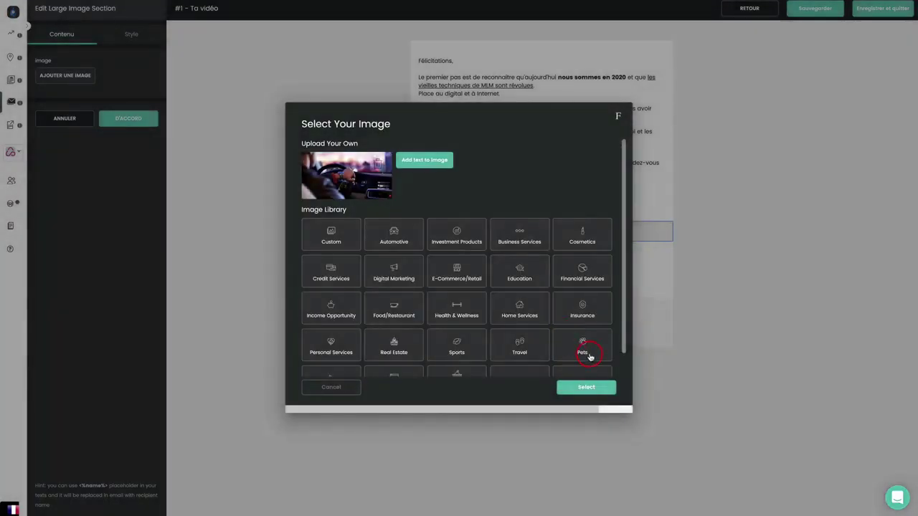
{"action": "left_click", "coordinate": [586, 387]}
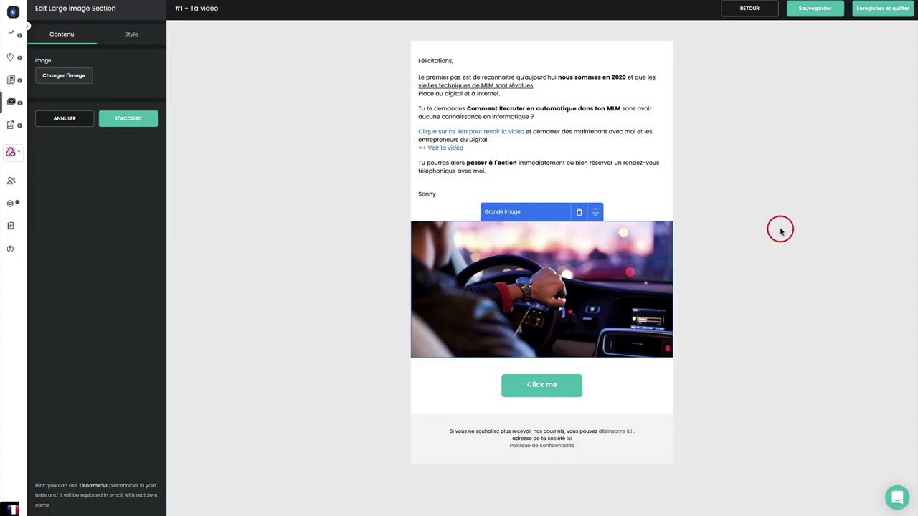
{"action": "left_click", "coordinate": [129, 121]}
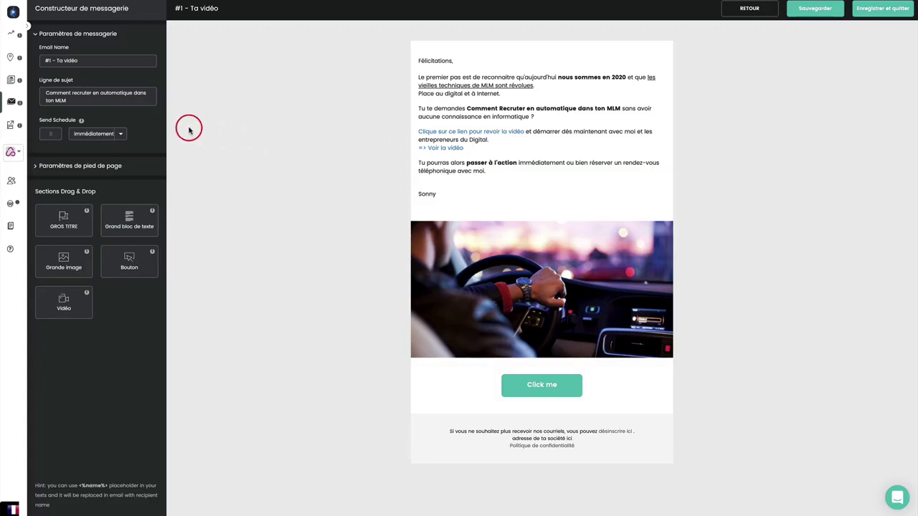
- Set the email's send schedule unit to days
{"action": "left_click", "coordinate": [122, 137]}
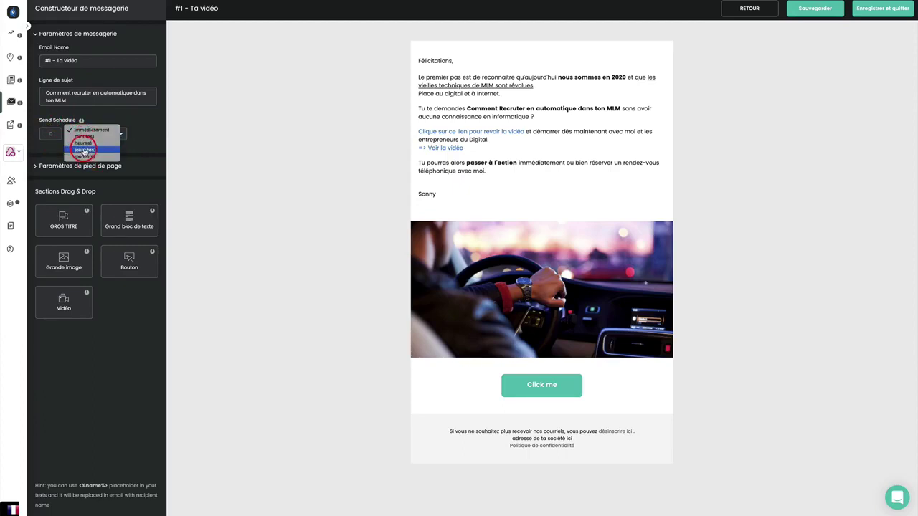
{"action": "left_click", "coordinate": [90, 149]}
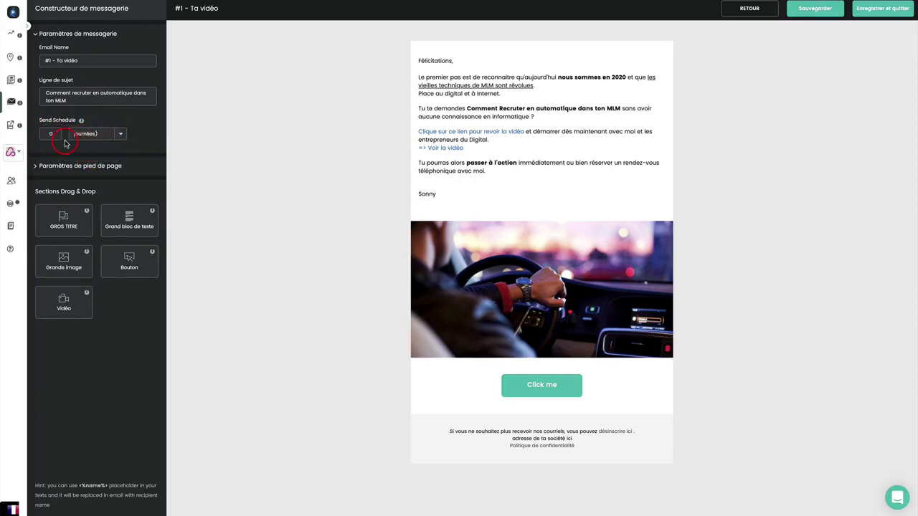